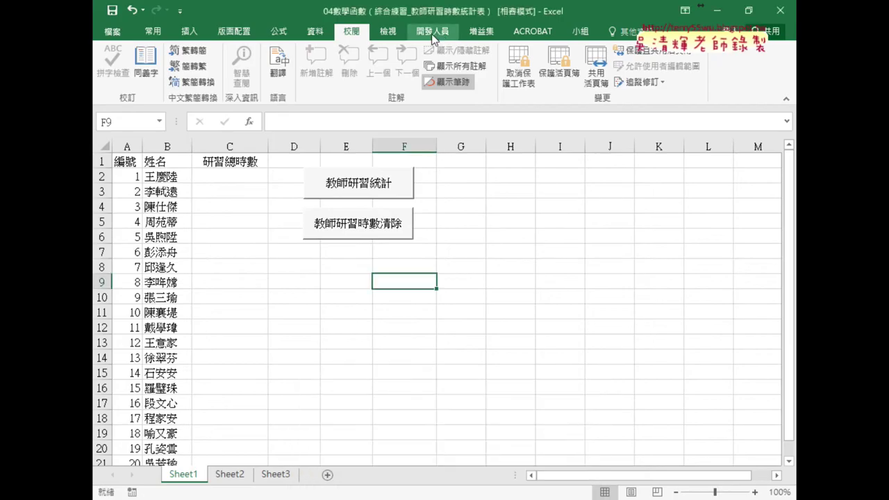
- In the VBA editor, copy the clear macro's ActiveSheet.Protect line to after the first macro's For loop
left_click(417, 31)
left_click(118, 63)
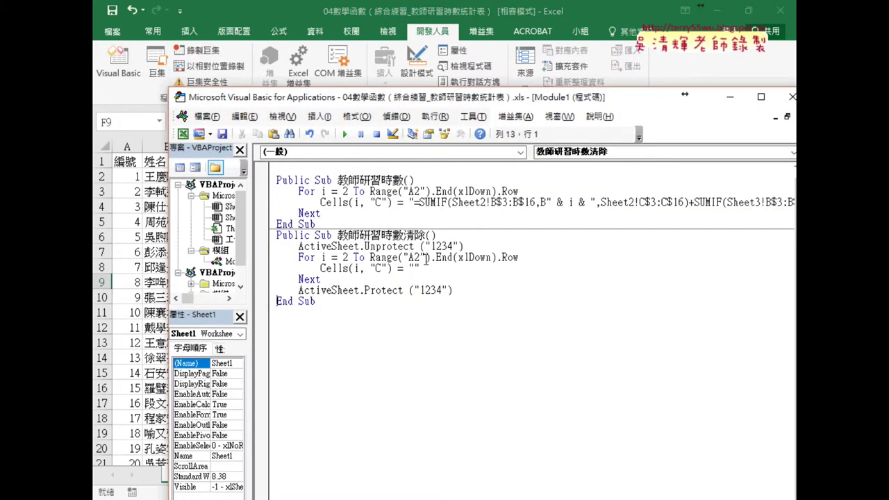
left_click_drag(453, 290, 298, 290)
left_click(336, 213)
key("Return")
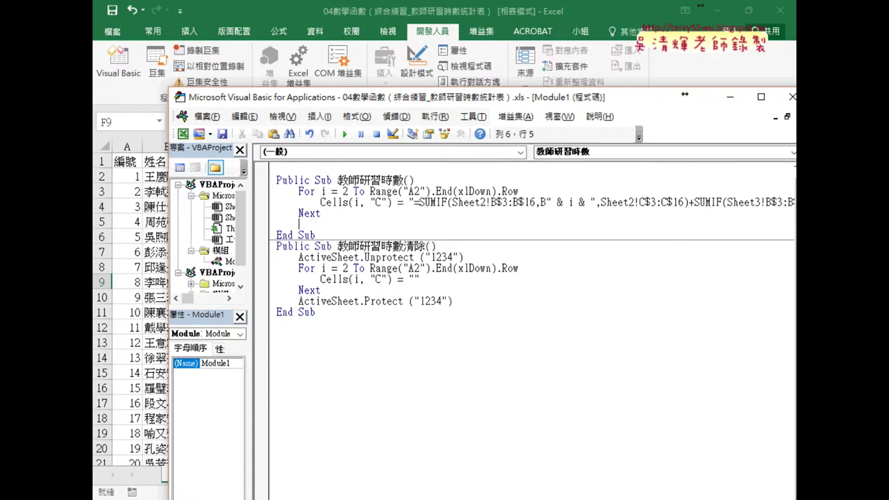
mouse_move(453, 301)
left_mouse_down()
mouse_move(298, 300)
mouse_move(314, 232)
left_mouse_up()
left_click(447, 180)
key("Return")
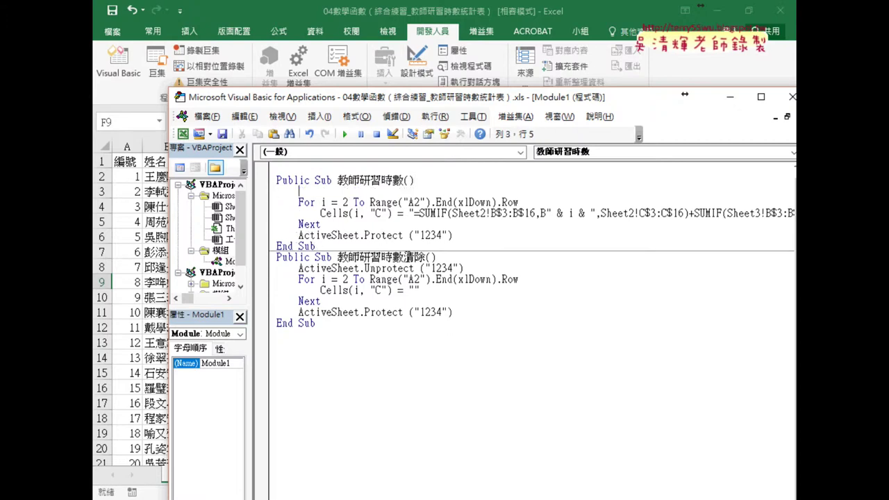
- Copy the ActiveSheet.Unprotect line to the start of the first macro, before its loop
left_click_drag(464, 269, 298, 268)
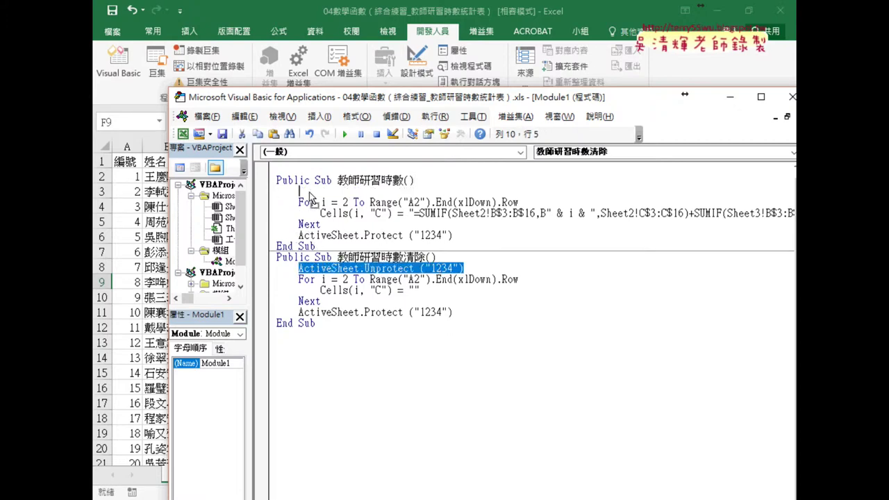
left_click_drag(309, 268, 309, 191)
left_click(452, 308)
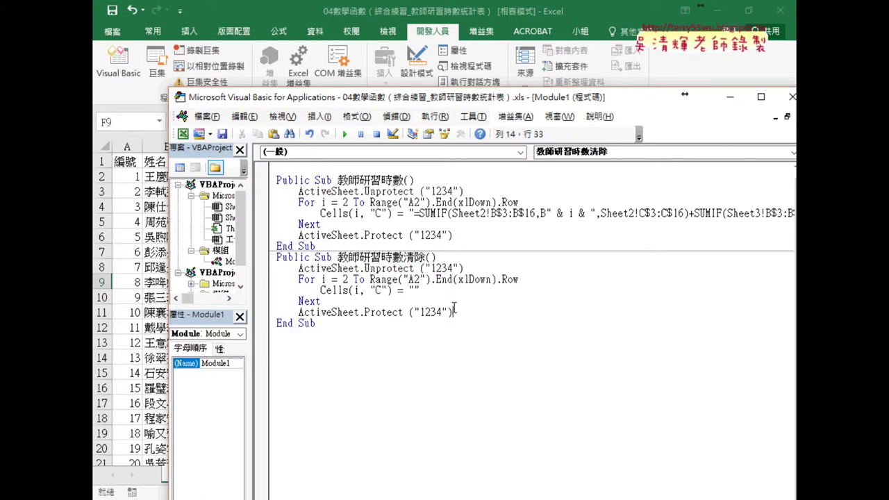
left_click(438, 191)
left_click(436, 235)
left_click(387, 209)
left_click(386, 235)
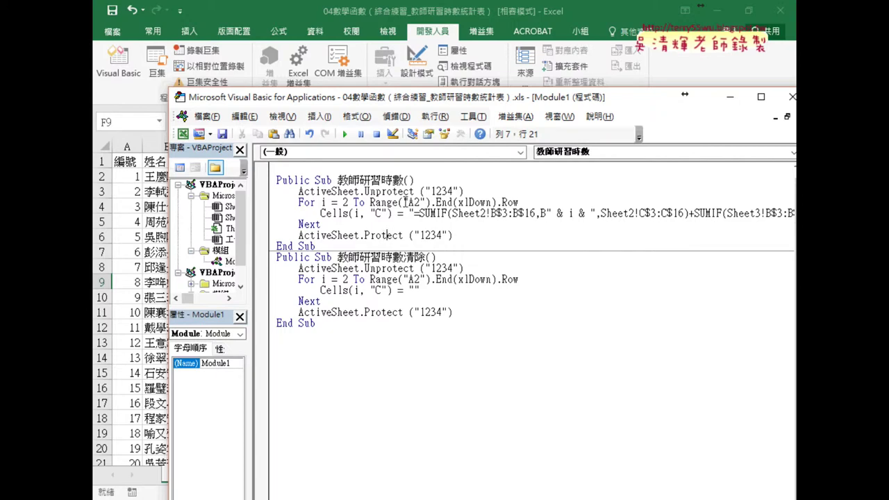
- Close the editor, then run the totals macro and the clear macro on the worksheet
left_click(630, 9)
left_click(474, 272)
left_click(388, 191)
left_click(384, 227)
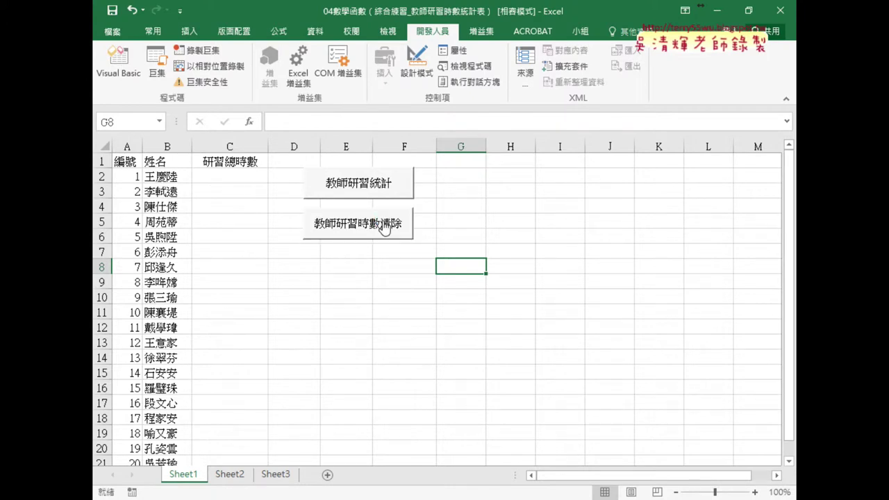
- Rerun the 教師研習統計 and 教師研習時數清除 macros, check the Review tab, then open Visual Basic
left_click(382, 190)
left_click(384, 230)
left_click(351, 32)
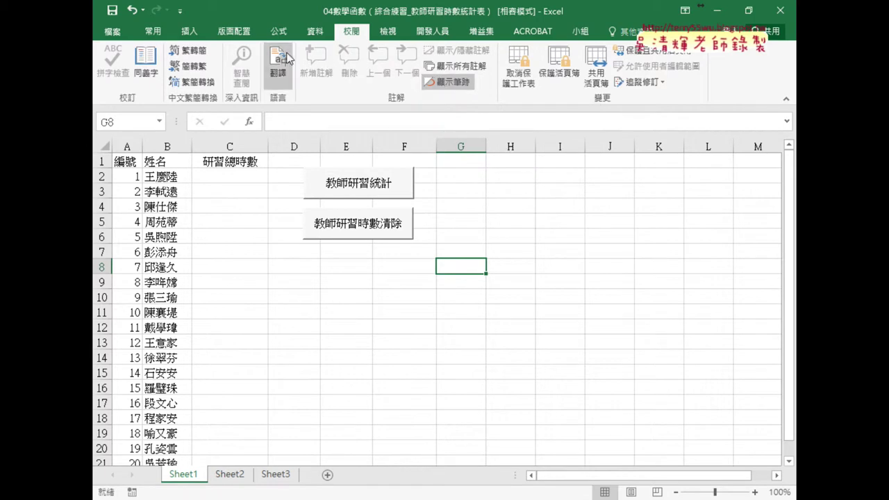
left_click(438, 33)
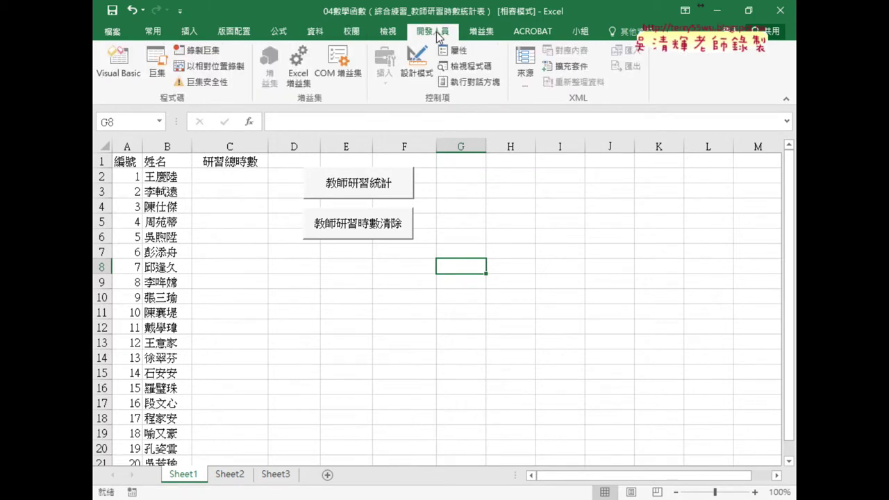
left_click(124, 75)
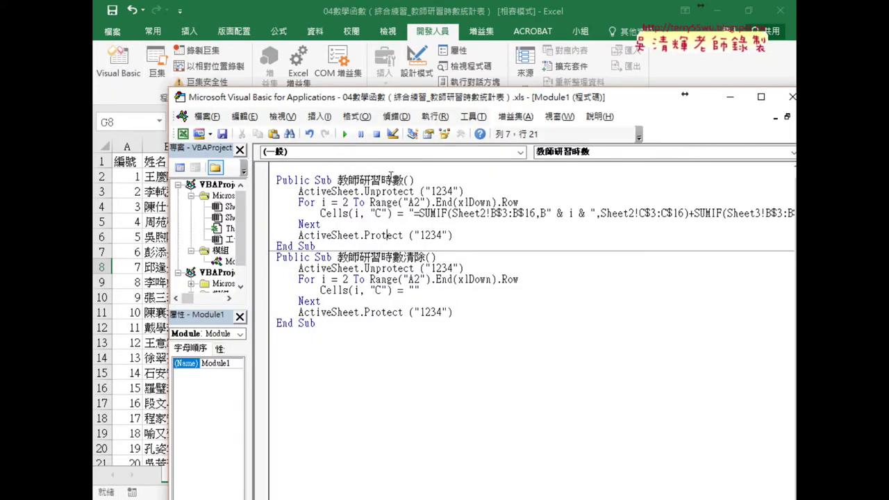
- Widen the Project Explorer pane until the full VBAProject name shows, and select that node
left_click_drag(420, 191, 464, 191)
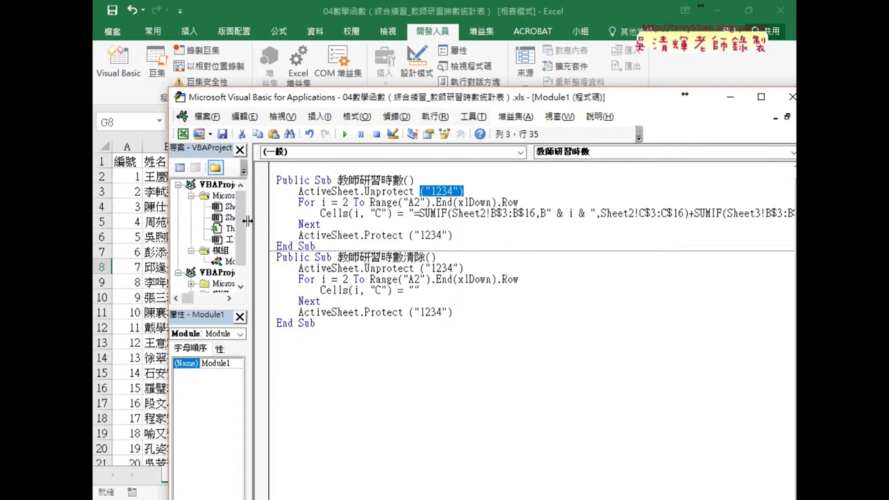
left_click_drag(266, 221, 340, 221)
left_click(287, 186)
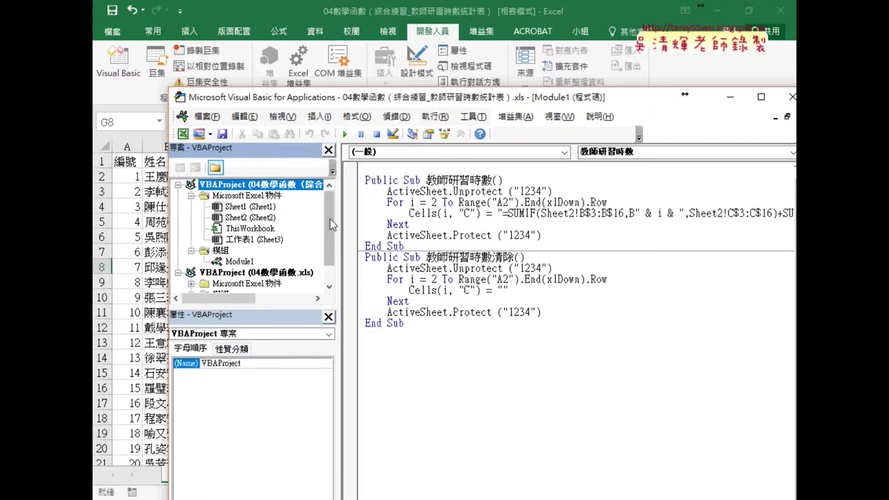
left_click_drag(341, 219, 456, 219)
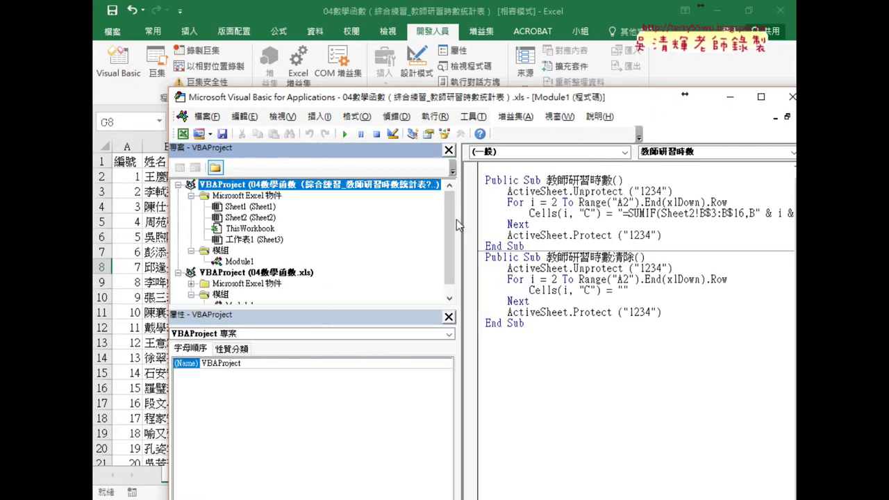
right_click(356, 186)
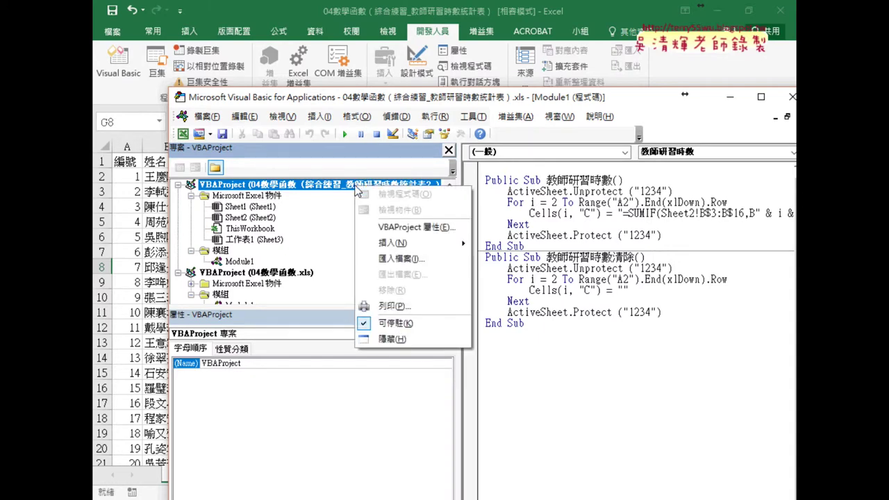
- Turn on Lock project for viewing with a confirmed view password, then close the editor
left_click(399, 228)
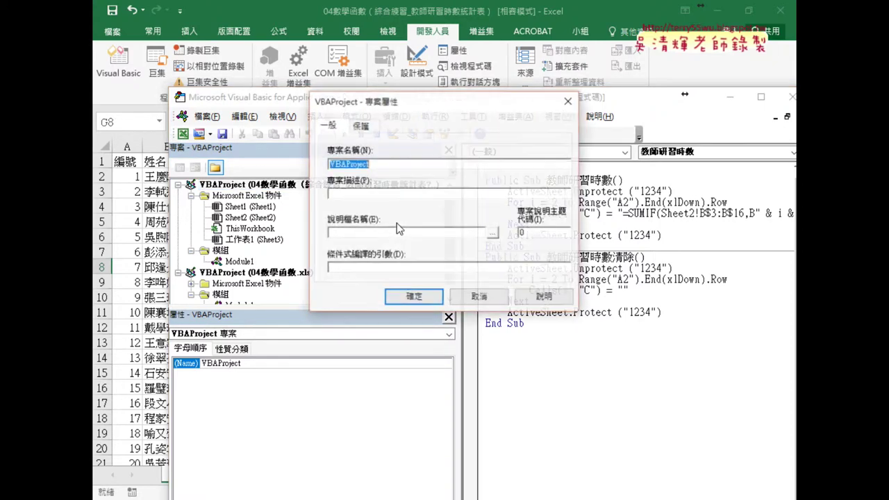
left_click(361, 131)
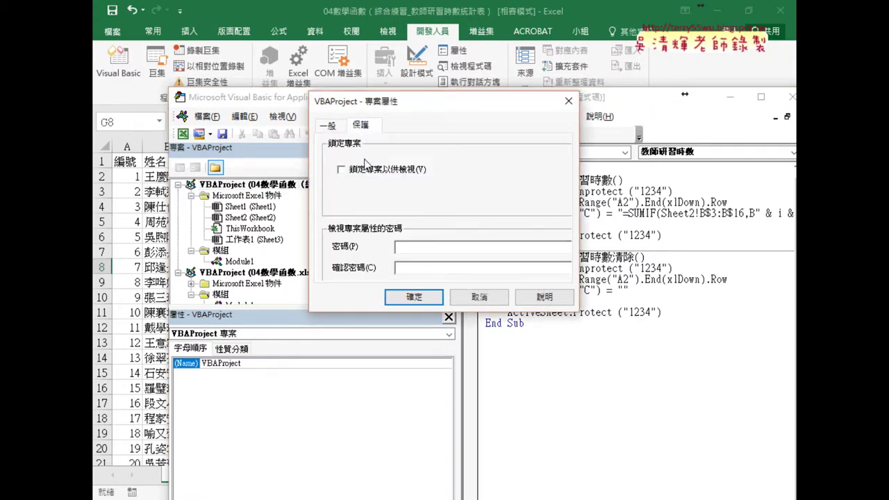
left_click(416, 247)
left_click(416, 268)
key("Return")
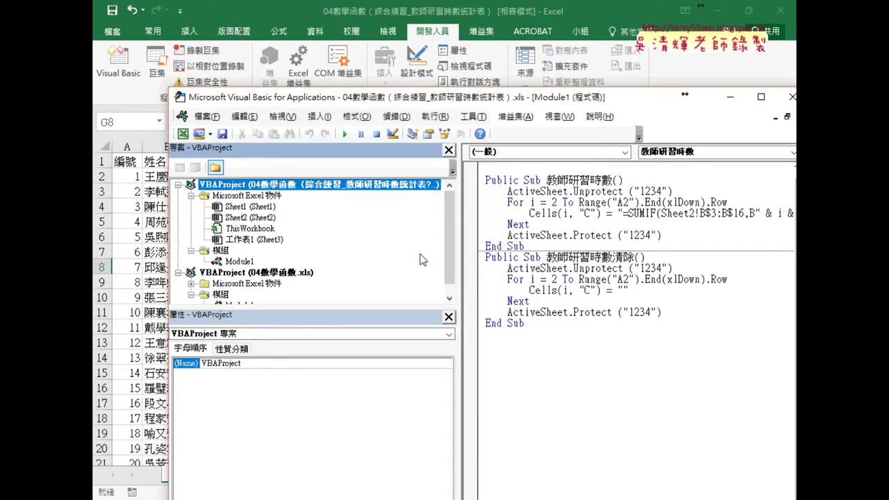
left_click(792, 97)
- Save and close the workbook, reopen it from File Explorer, enable content, and show 開發人員
left_click(778, 12)
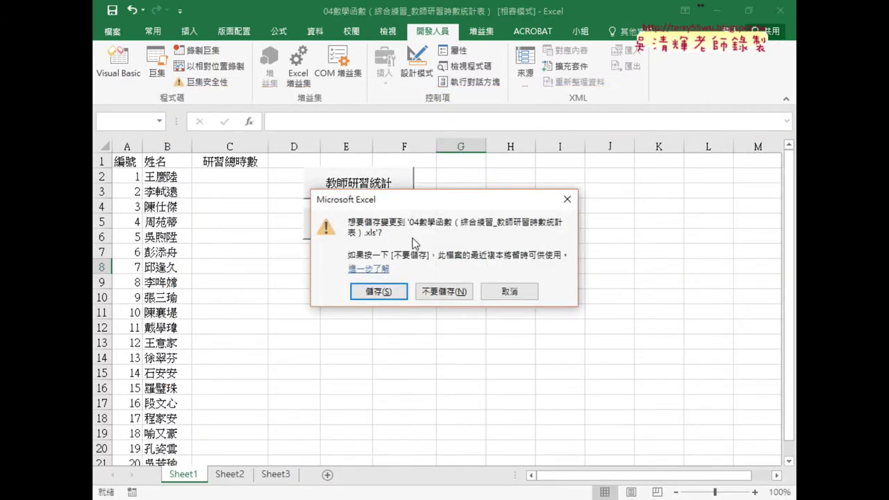
left_click(370, 293)
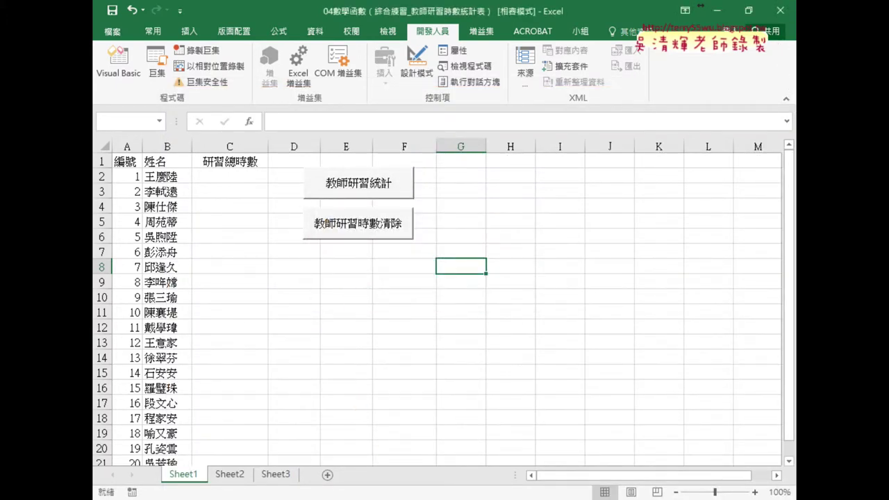
mouse_move(341, 494)
left_click(298, 455)
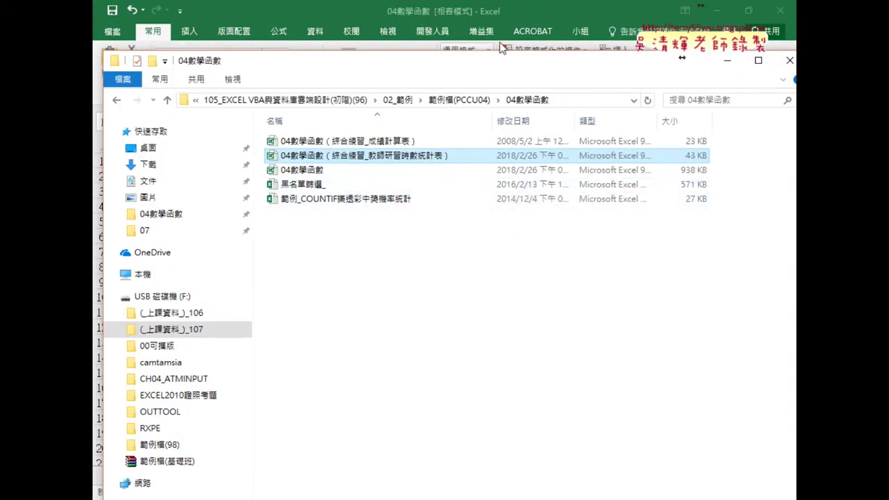
double_click(425, 157)
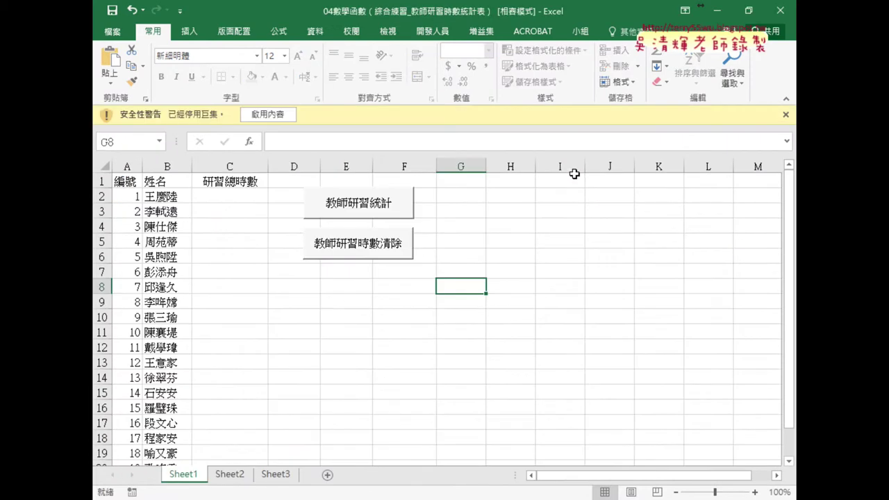
left_click(274, 116)
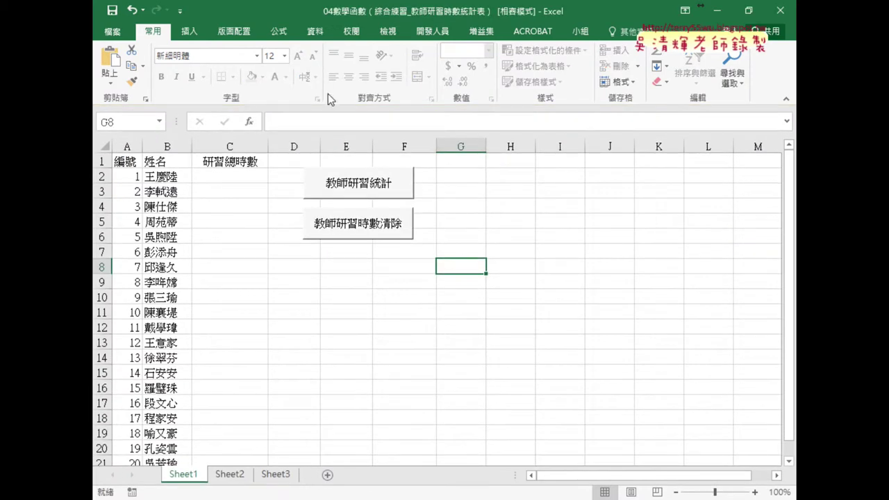
left_click(434, 33)
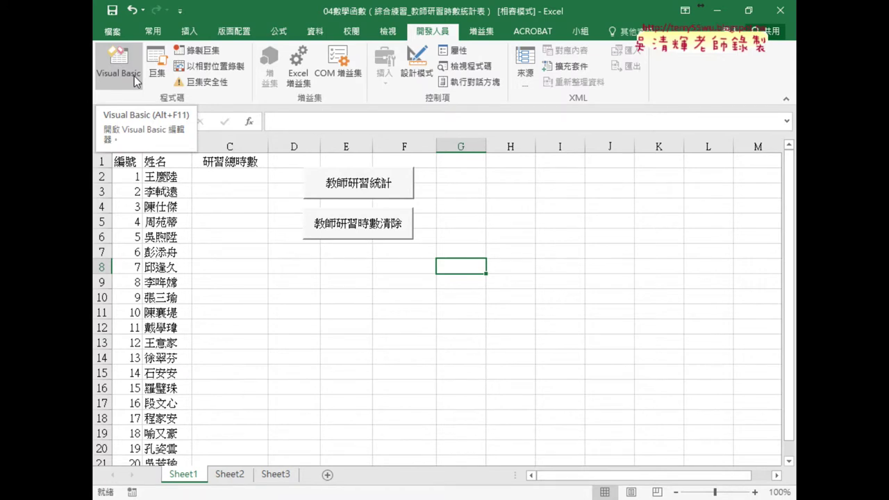
- Unlock the teacher-hours VBA project with its password after one retry, and expand 模組 to Module1
left_click(134, 75)
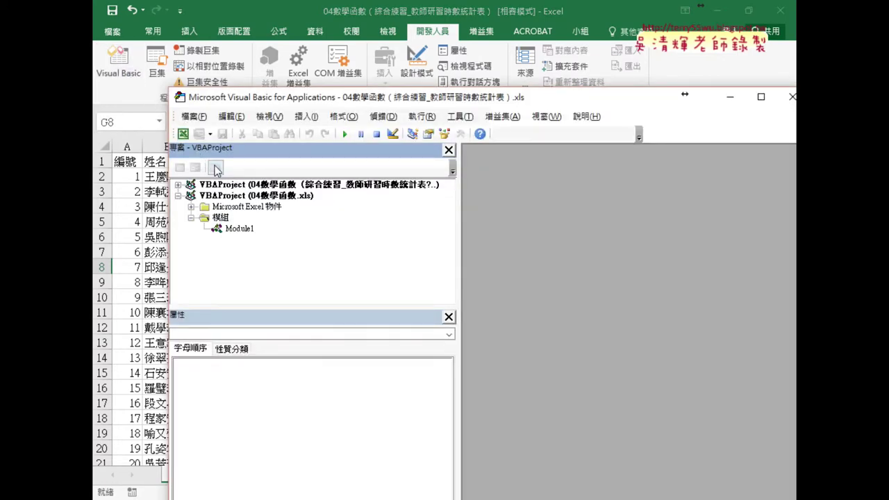
left_click(304, 186)
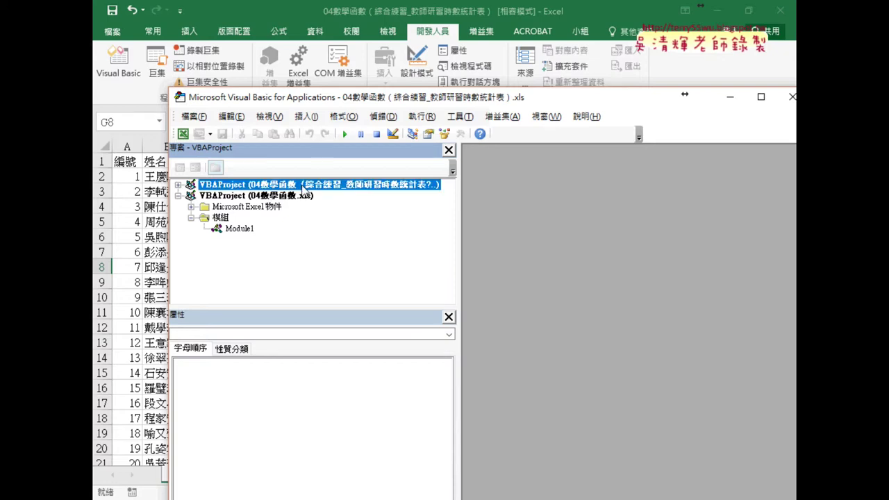
left_click(179, 186)
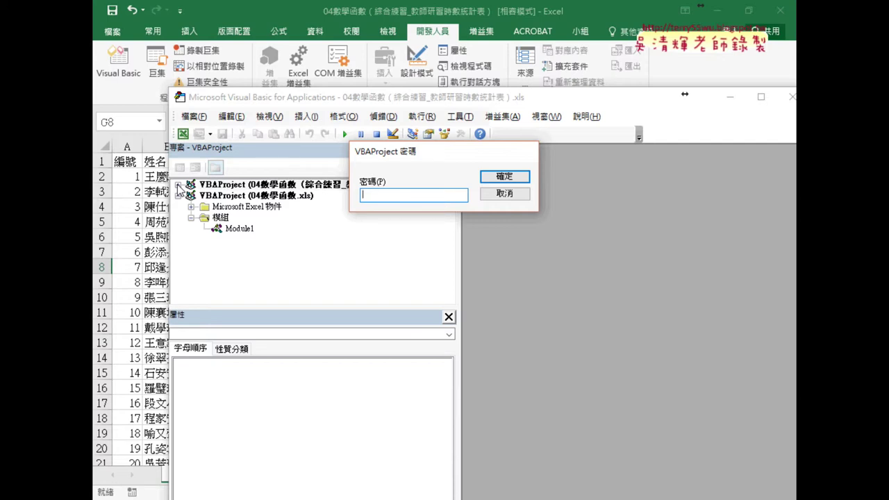
key("Return")
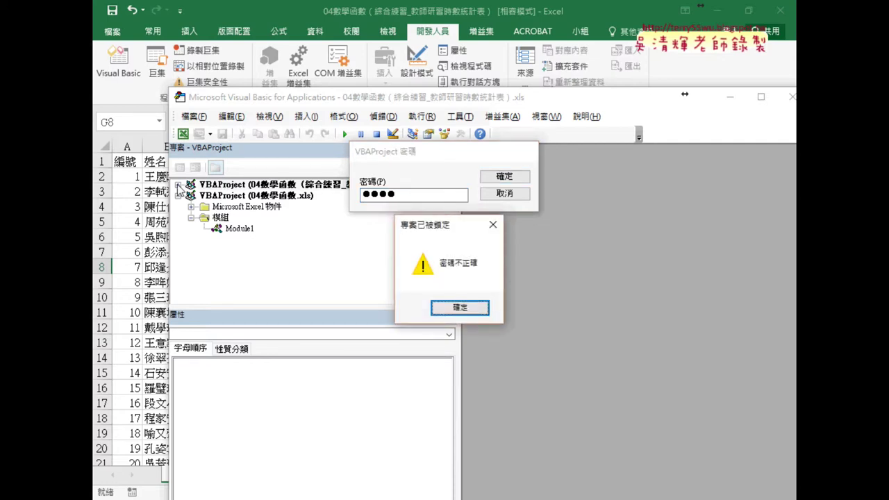
key("Return")
key("Return")
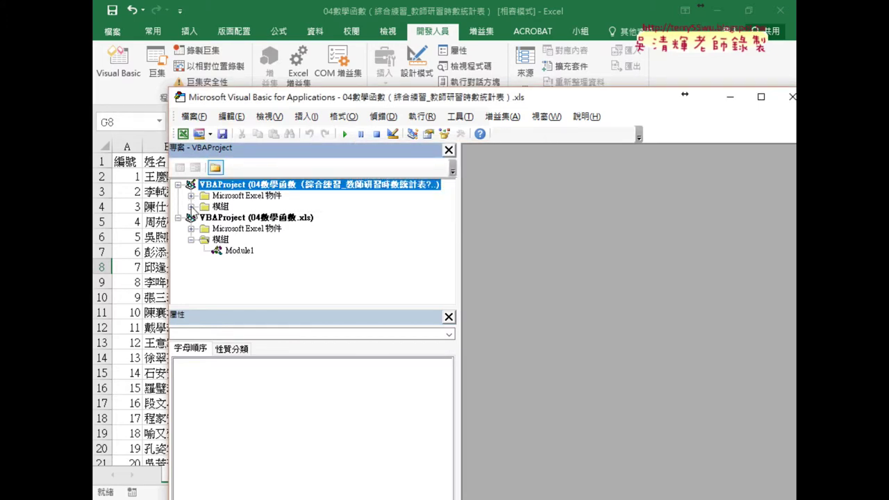
left_click(192, 207)
double_click(238, 218)
- Review Module1's Unprotect password argument, then choose VBAProject 屬性 from the project's menu
left_click_drag(592, 100, 538, 108)
left_click_drag(621, 198, 576, 198)
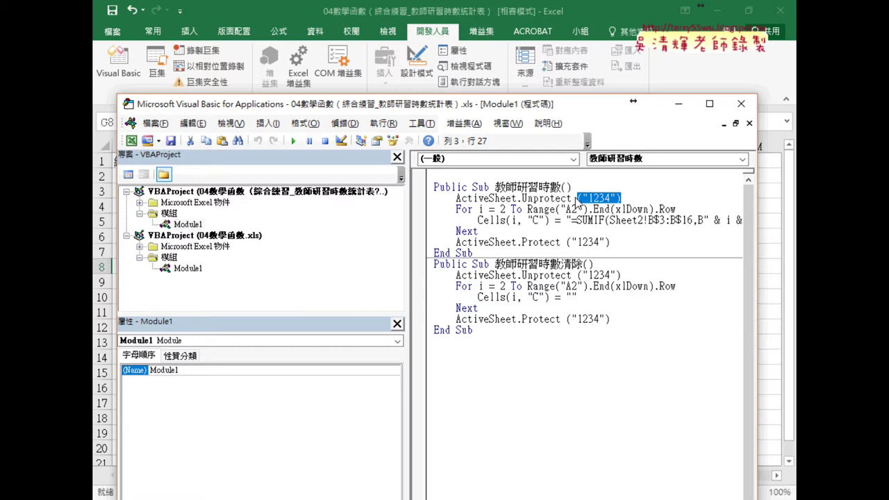
right_click(321, 195)
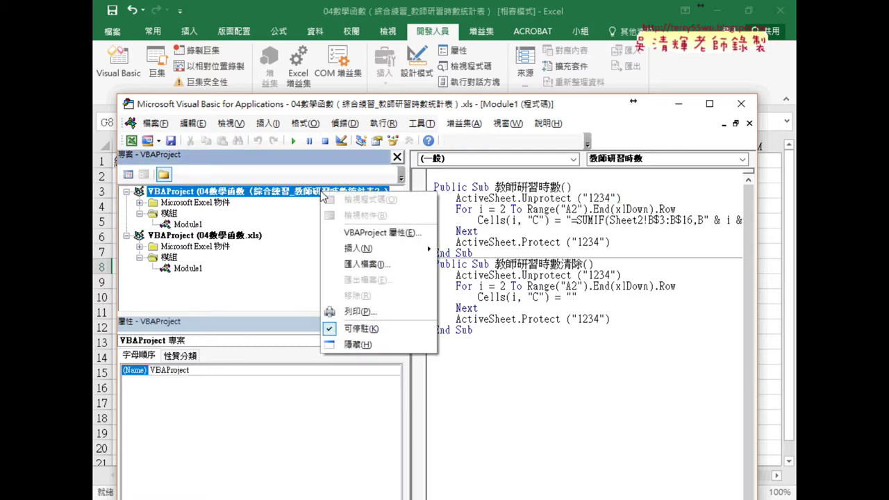
left_click(406, 240)
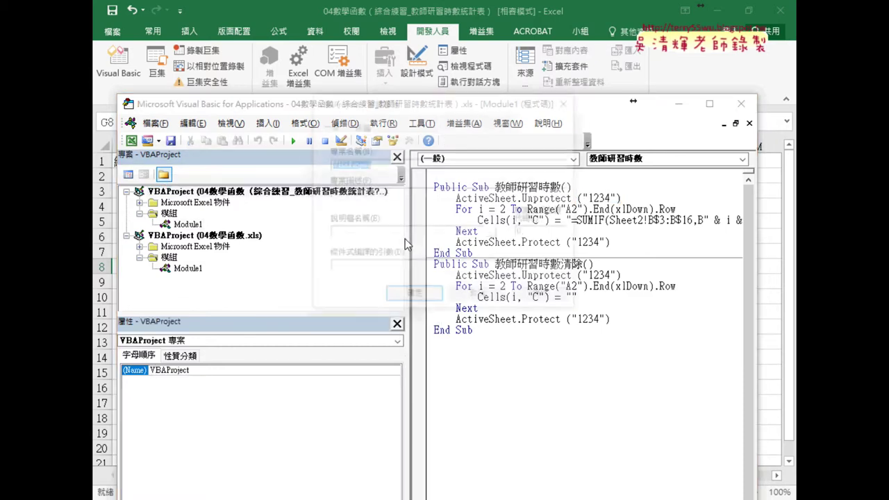
- Review the 保護 tab's view lock and password fields, then close the dialog unchanged
left_click(360, 125)
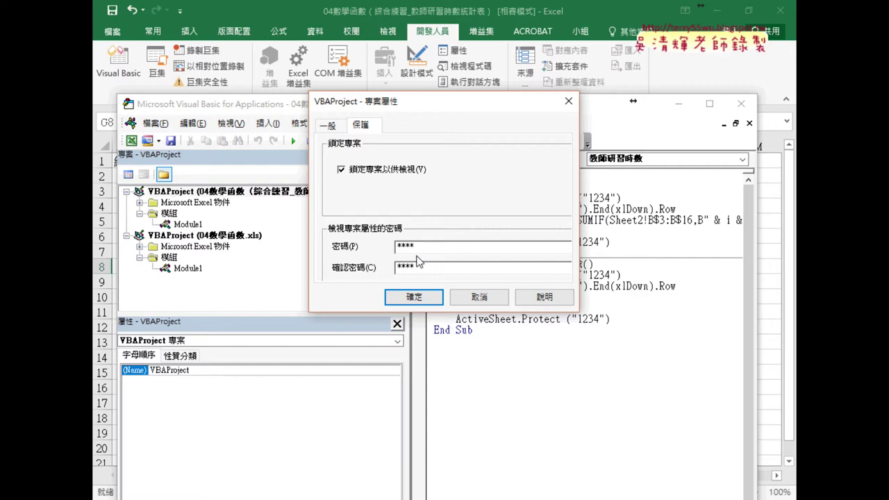
left_click(480, 297)
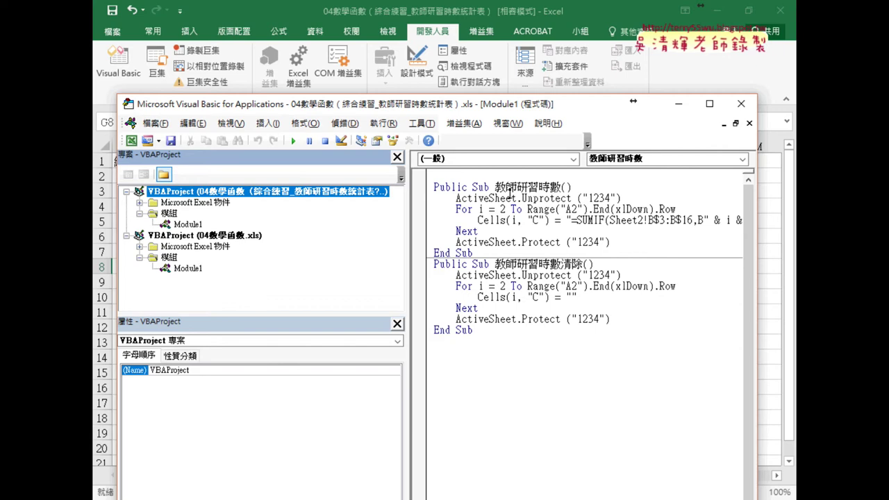
- Right-click the VBAProject node again to show its options
right_click(351, 196)
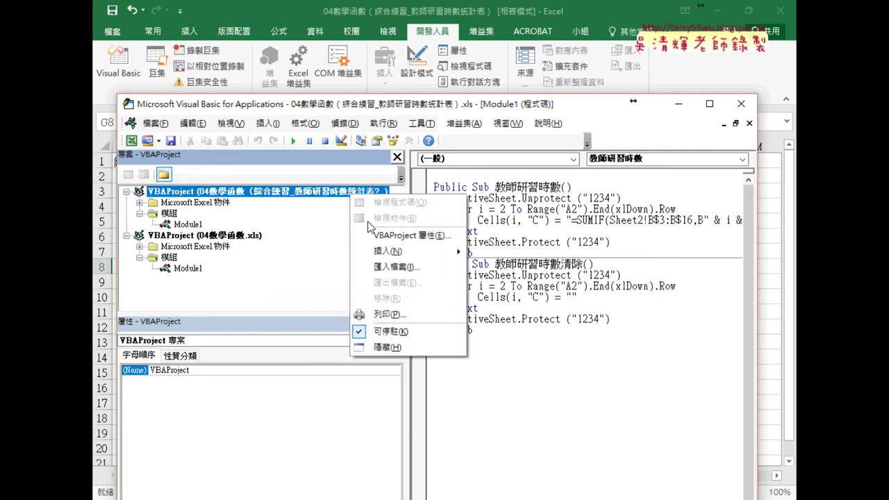